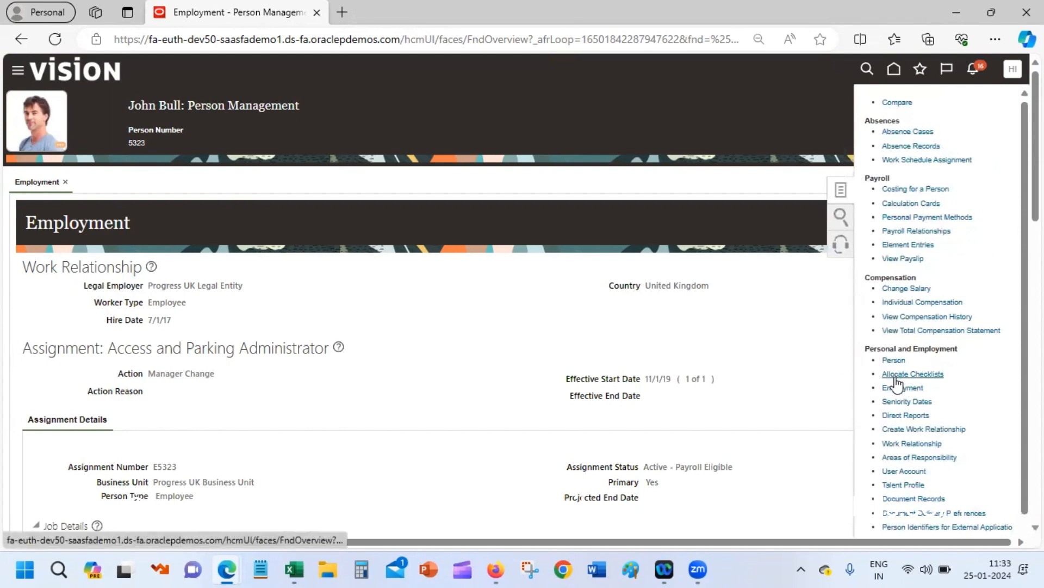
Open the employee's Person record and display its Person Information section with the name and address details
left_click(894, 360)
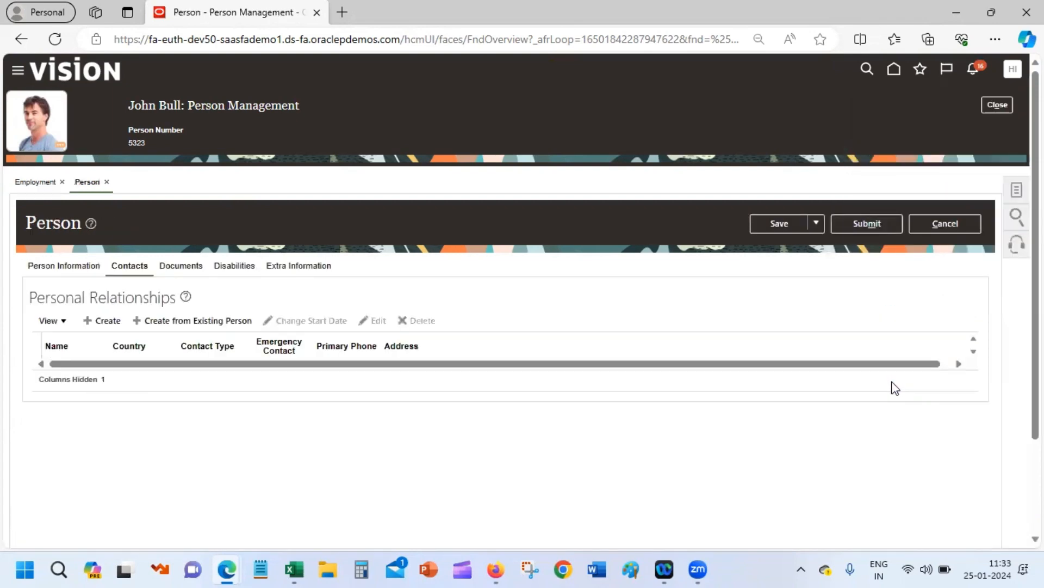
left_click(48, 268)
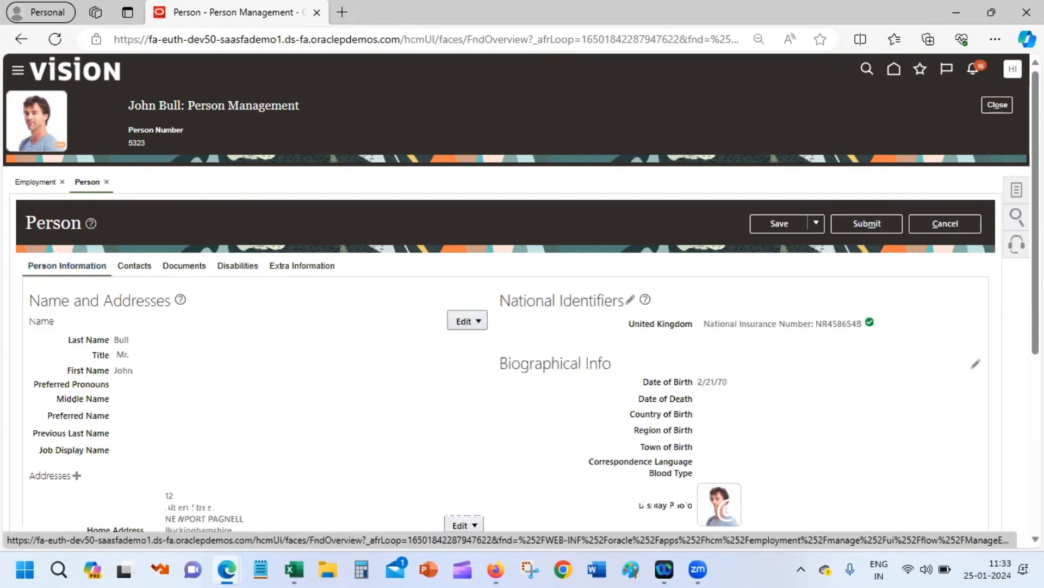
scroll(118, 217, "down", 4)
scroll(119, 216, "up", 2)
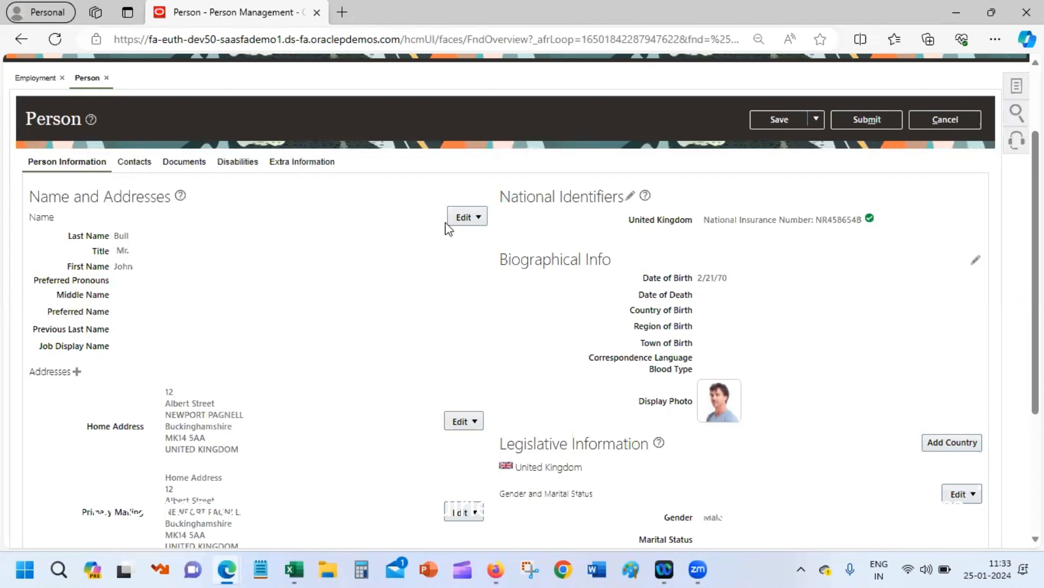
Start an update of the employee's name with an effective start date of 1/1/24
left_click(464, 217)
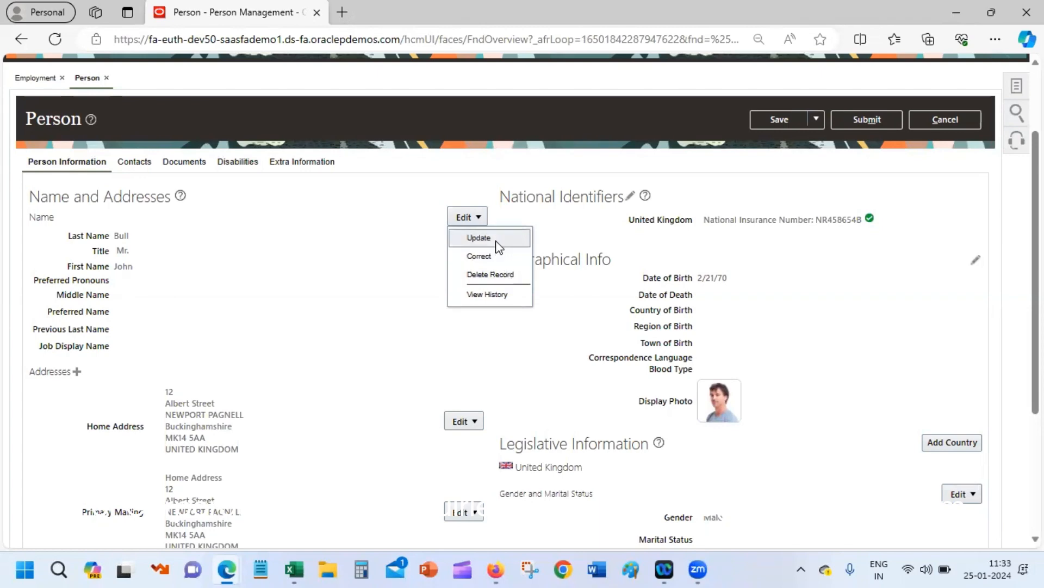
left_click(479, 238)
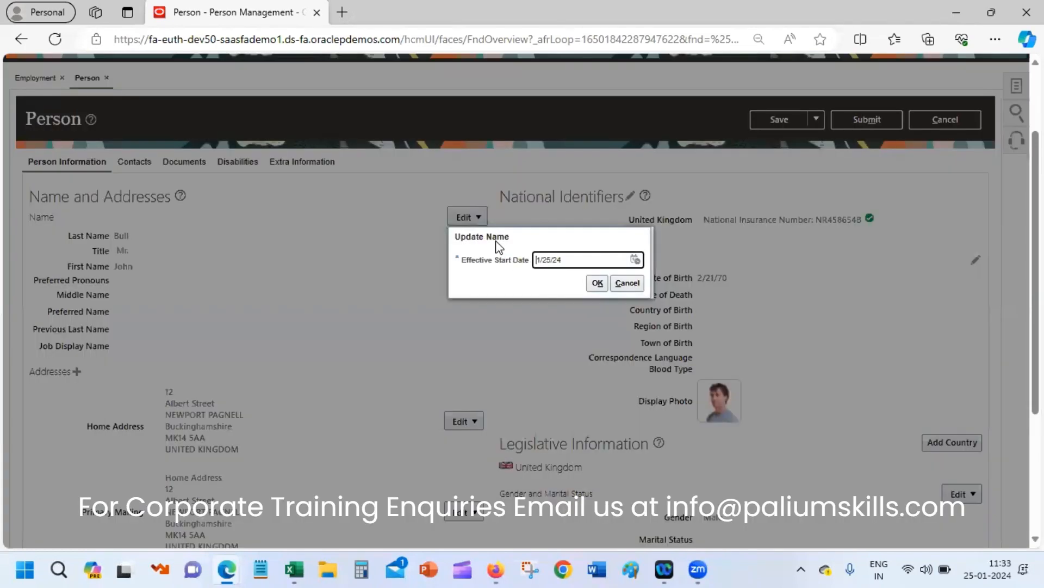
double_click(549, 260)
type("1/")
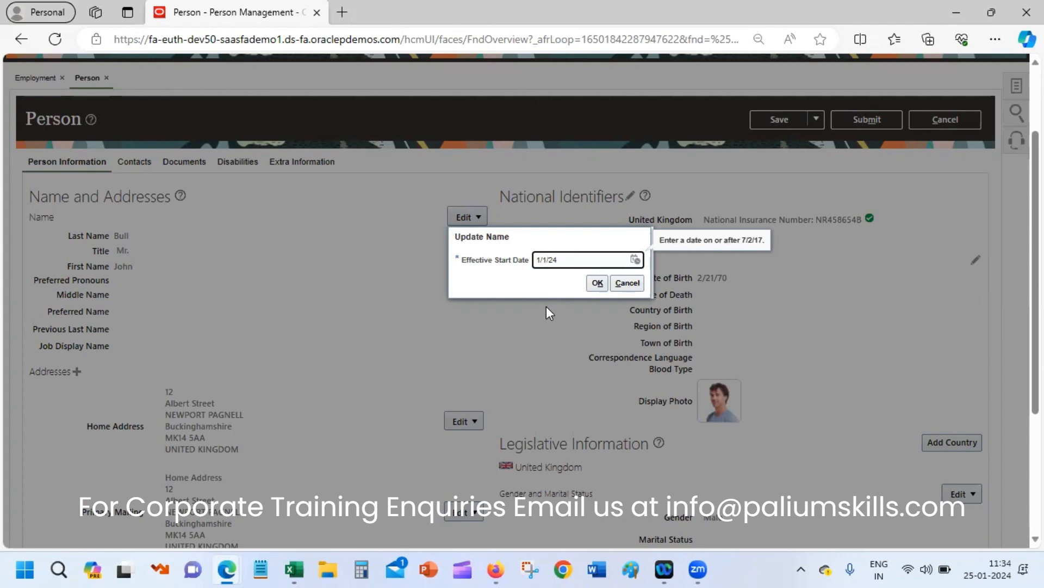
left_click(597, 283)
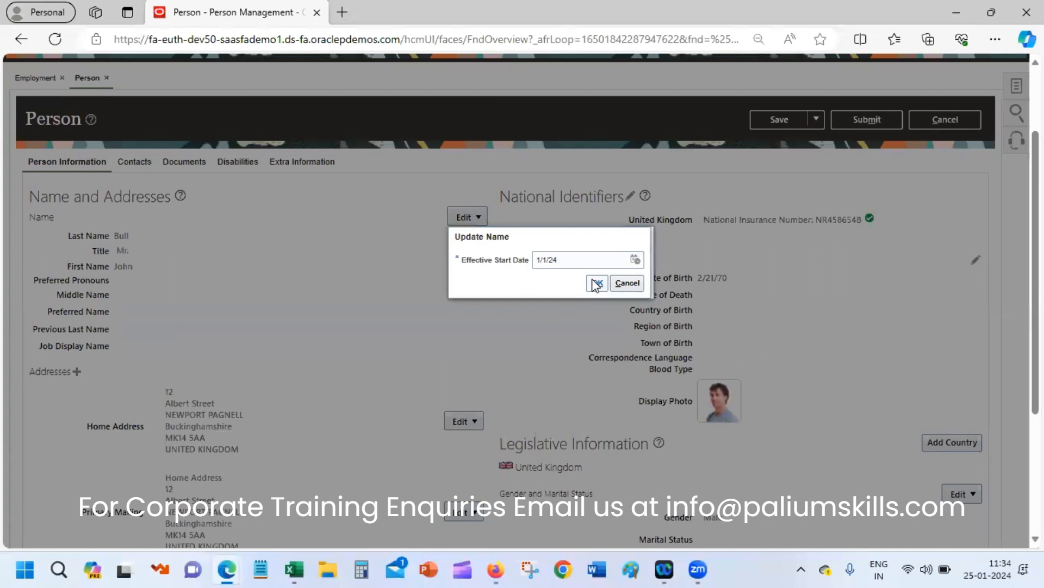
left_click(597, 283)
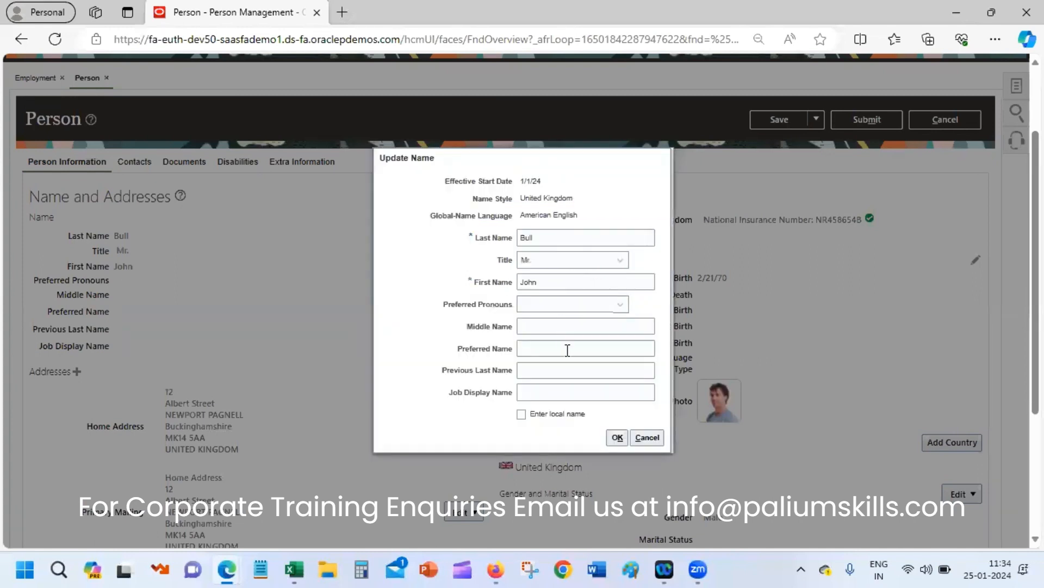
Enter the employee's middle name in the name update and accept the change
left_click(570, 327)
type("Red")
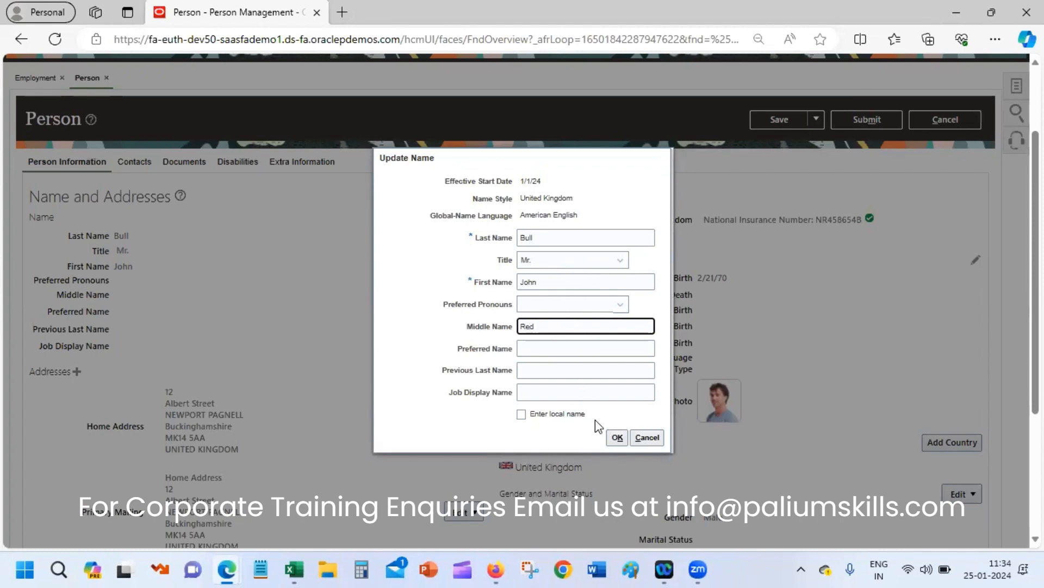
left_click(617, 439)
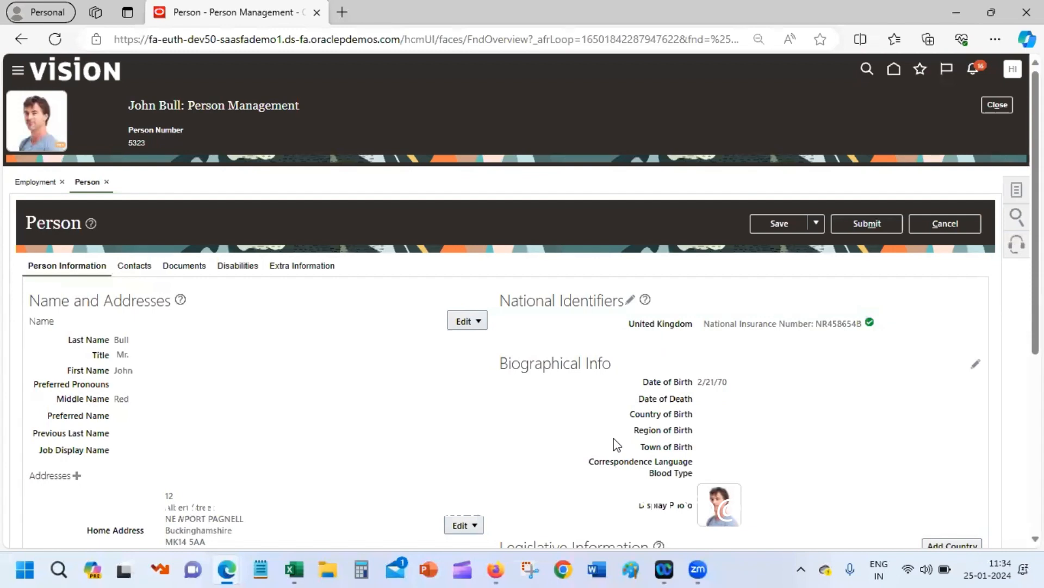
Submit the updated person record, agree to continue and acknowledge the submission
left_click(878, 227)
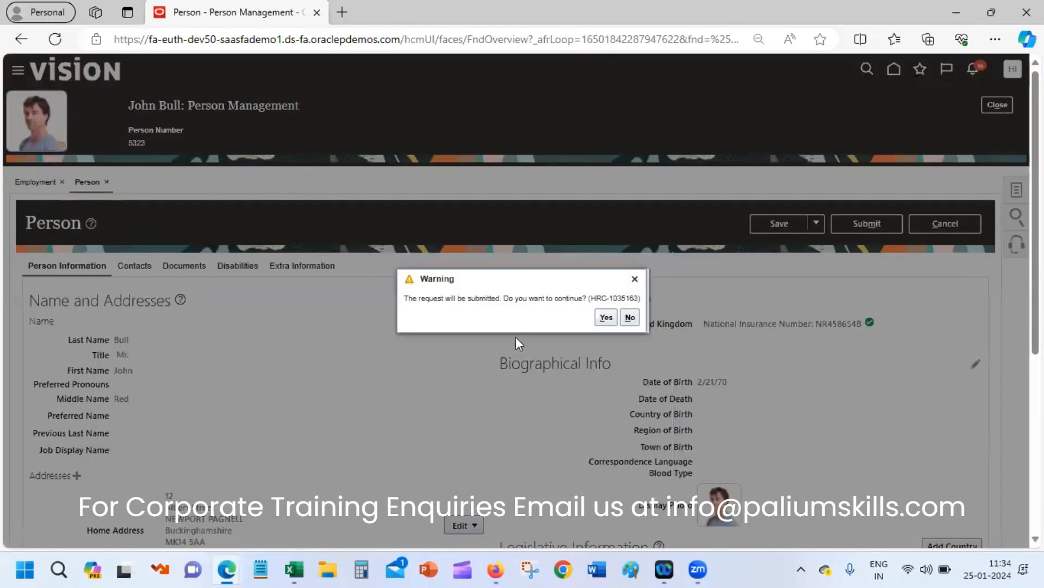
left_click(605, 320)
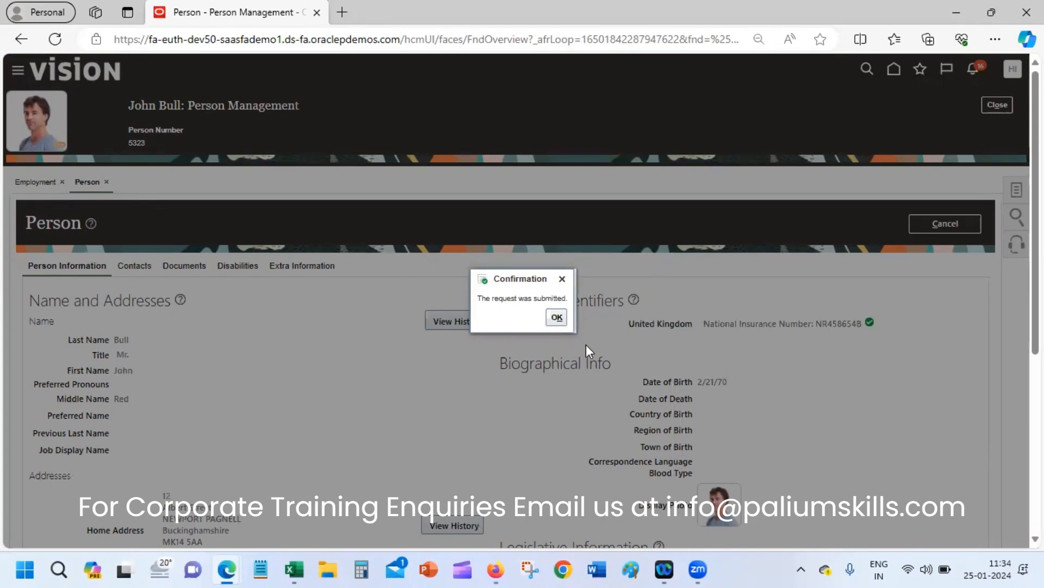
left_click(557, 318)
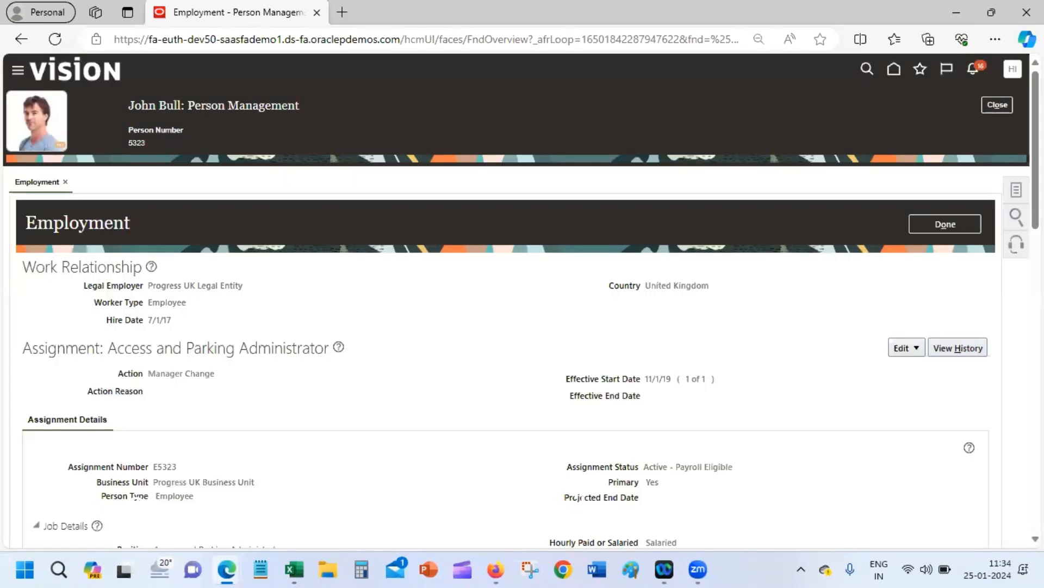
Reopen the employee's Person record and go to its Person Information section
left_click(1015, 198)
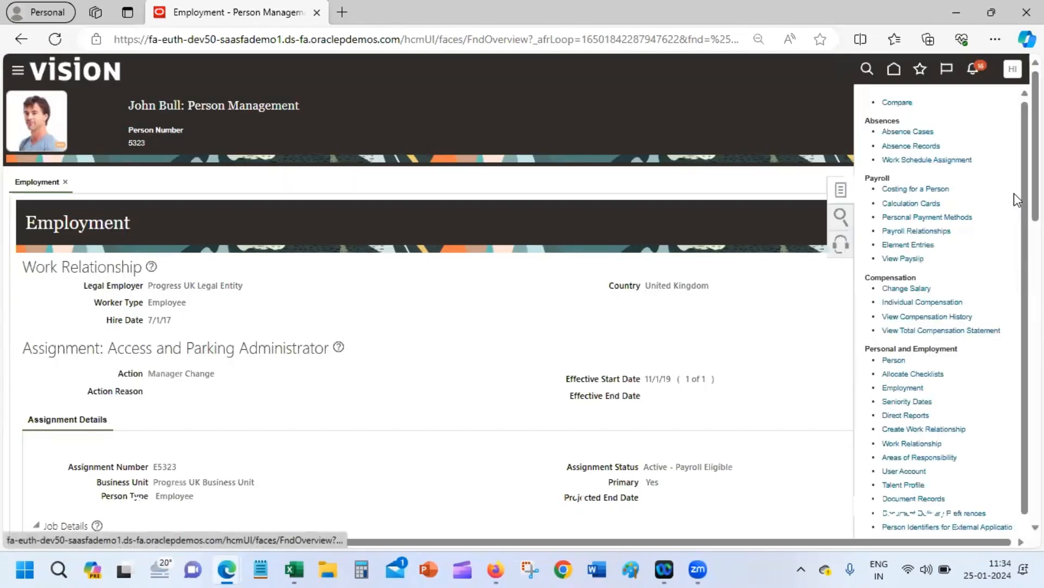
left_click(900, 360)
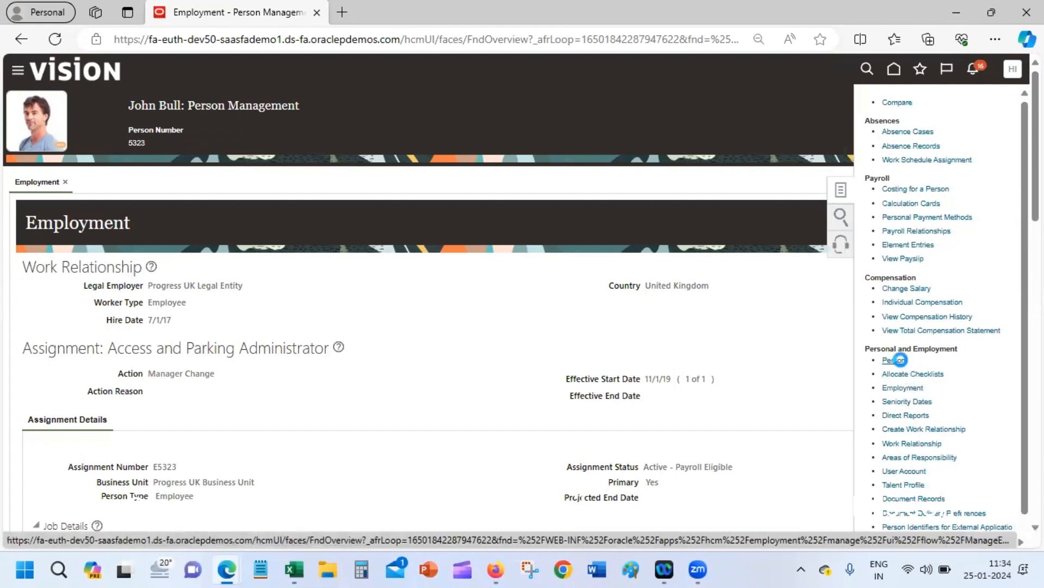
left_click_drag(28, 266, 64, 267)
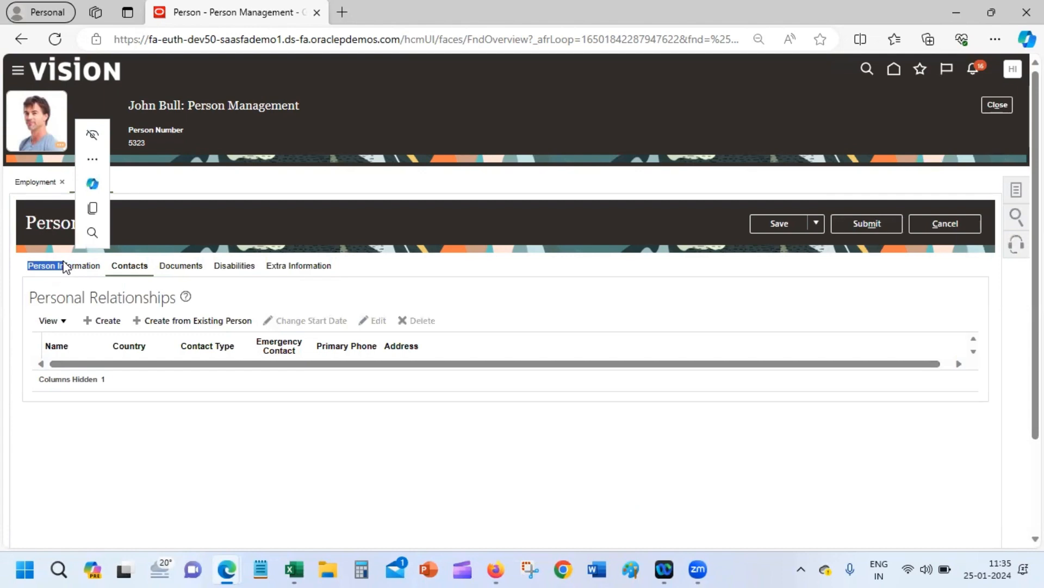
left_click(66, 268)
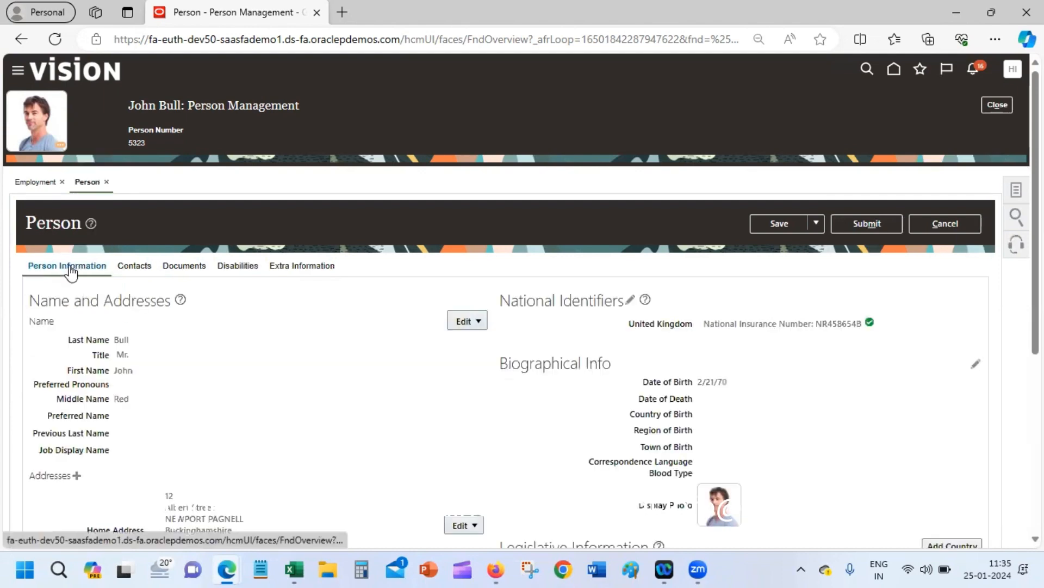
Check the employee's middle name and open the history of the name record
left_click(463, 322)
left_click(119, 400)
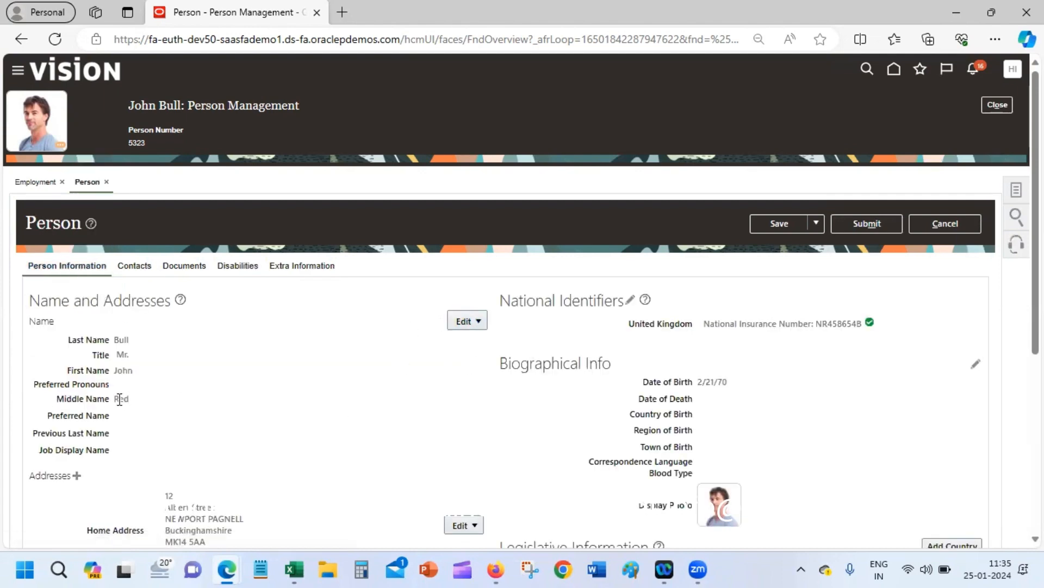
double_click(120, 400)
left_click(468, 322)
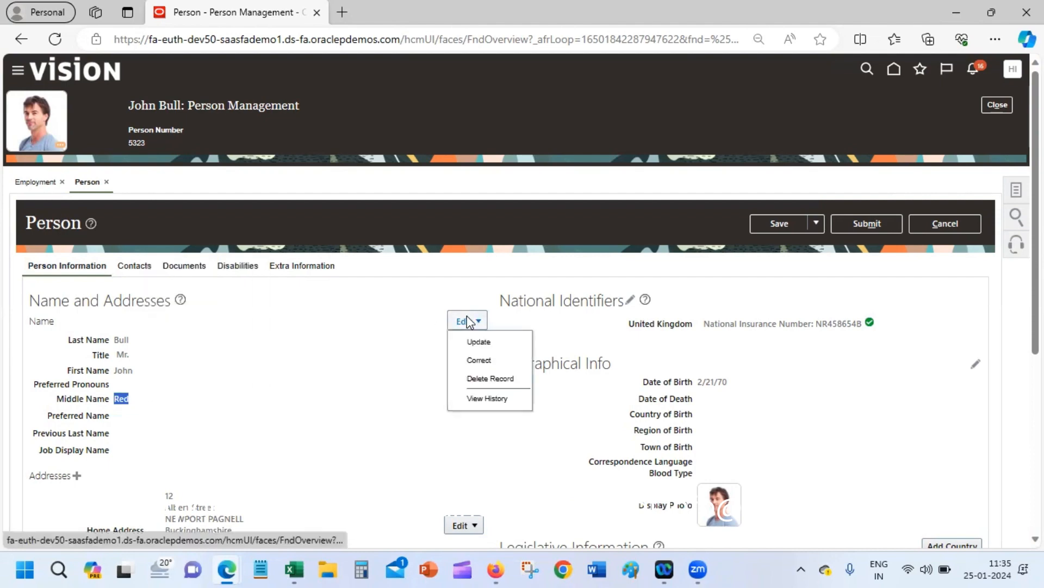
left_click(497, 401)
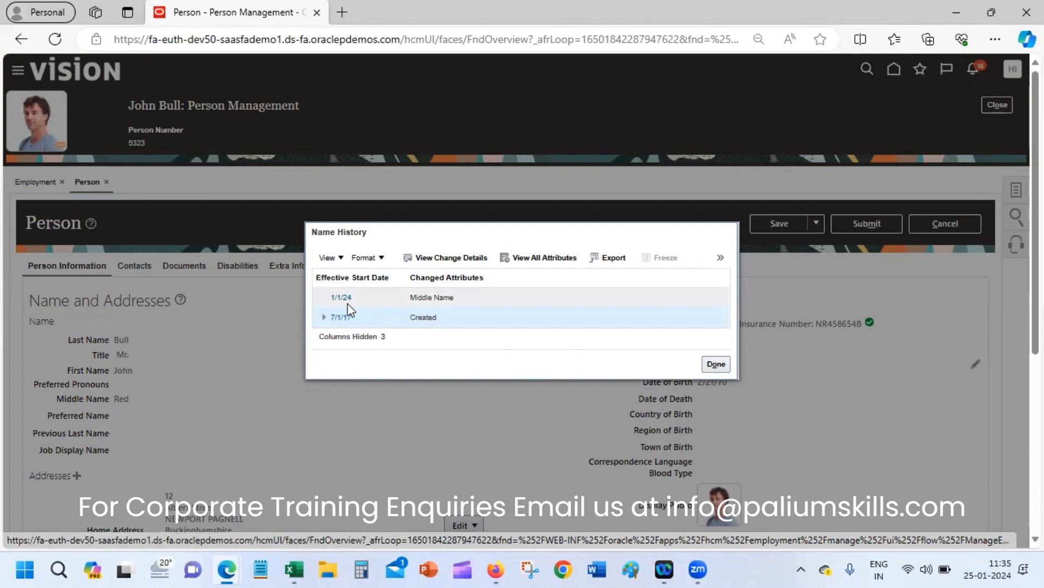
Review the change details of the 1/1/24 middle name entry in the name history, then return to the history list
left_click(418, 297)
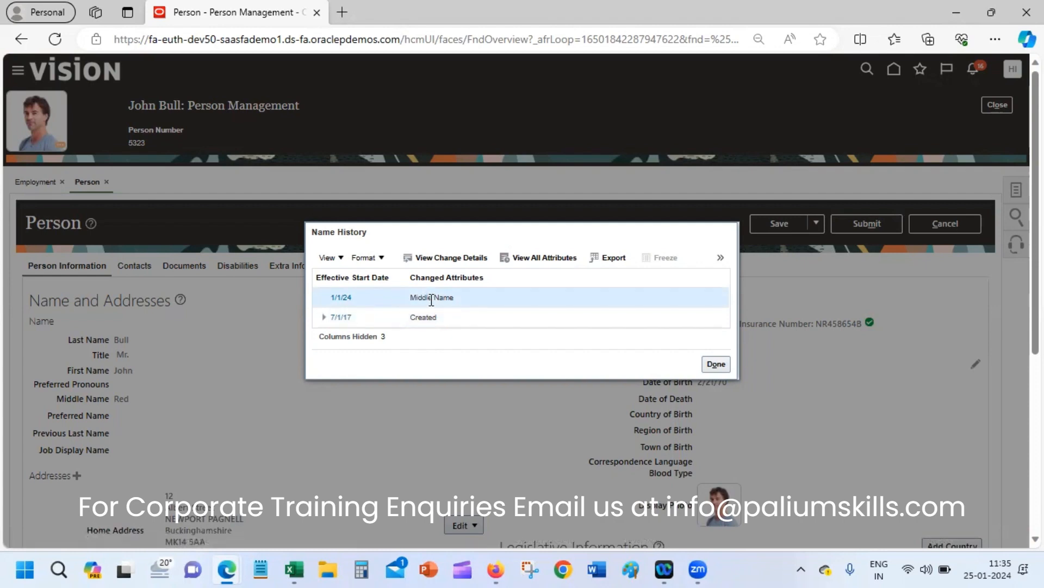
left_click(452, 259)
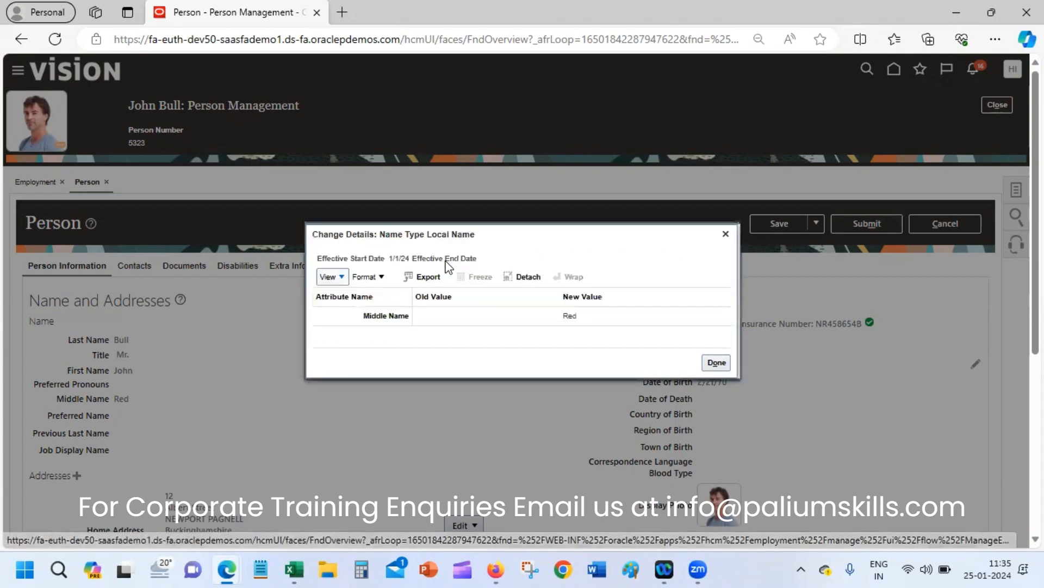
left_click_drag(390, 260, 422, 259)
left_click(491, 259)
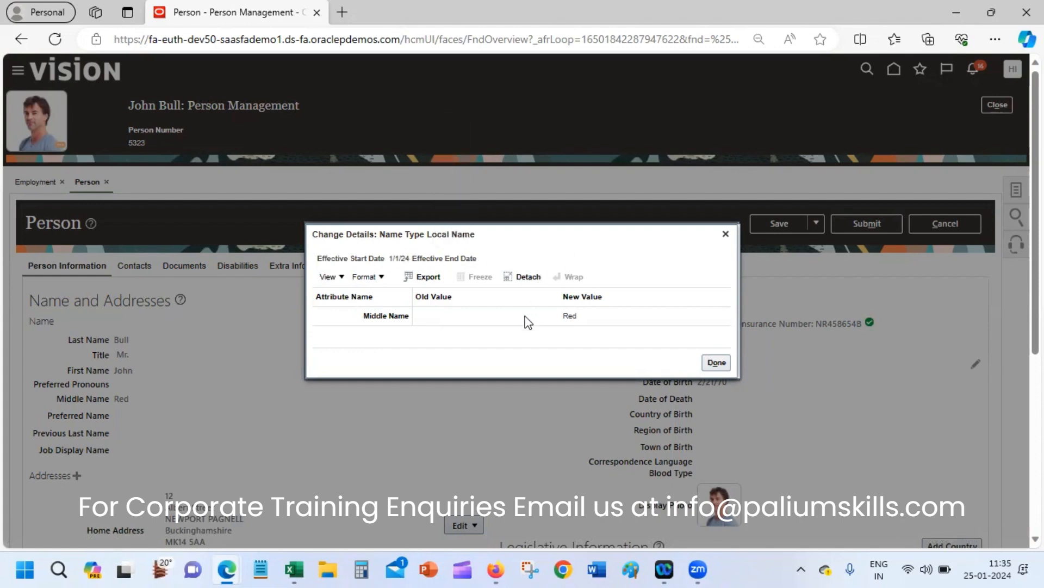
left_click(717, 363)
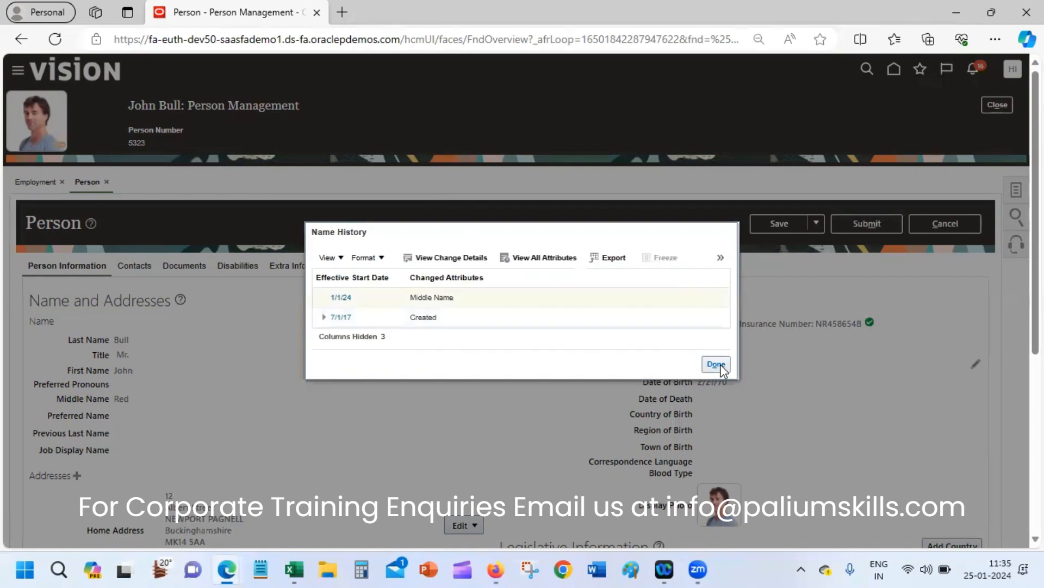
View all attributes of the name history, compare the effective start and end dates of both records, and close the history
left_click(559, 254)
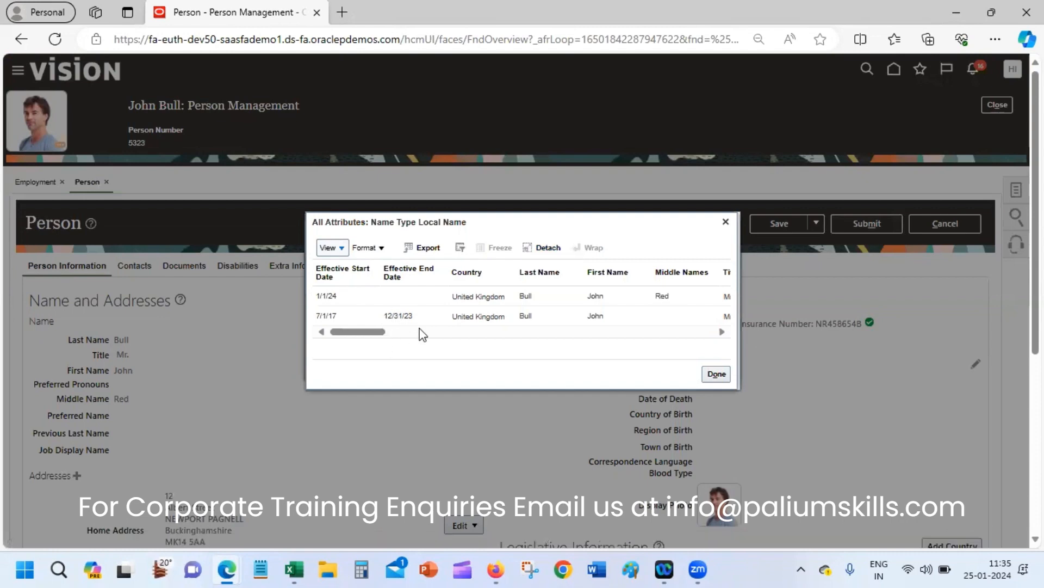
triple_click(411, 318)
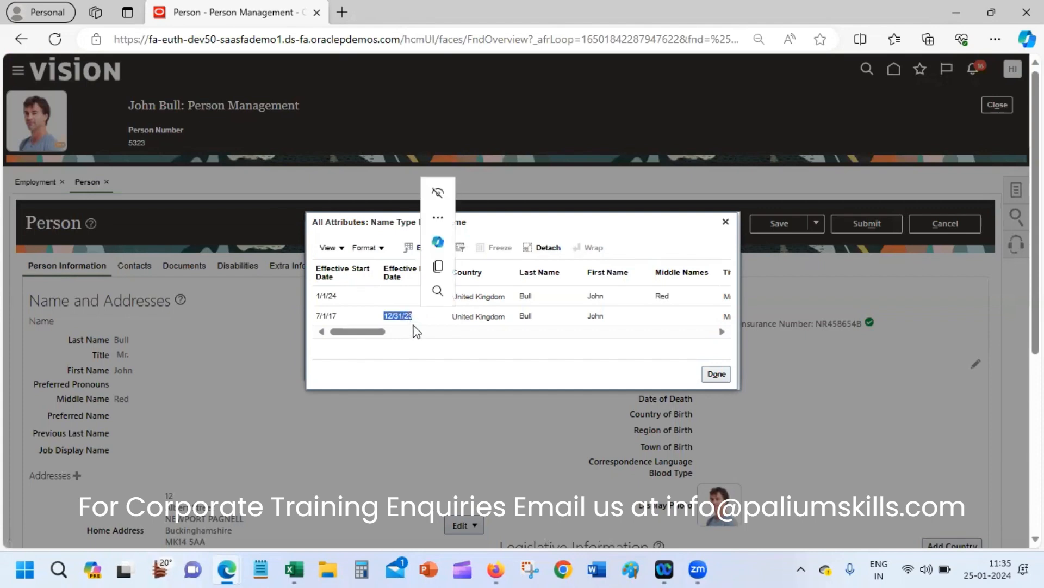
left_click(415, 329)
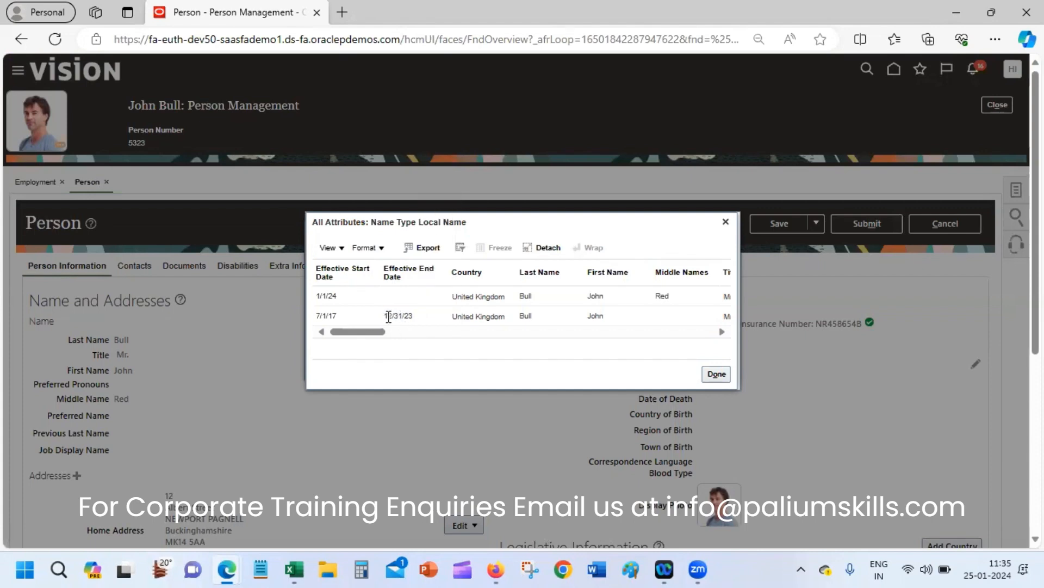
left_click_drag(385, 316, 427, 321)
left_click_drag(338, 296, 314, 299)
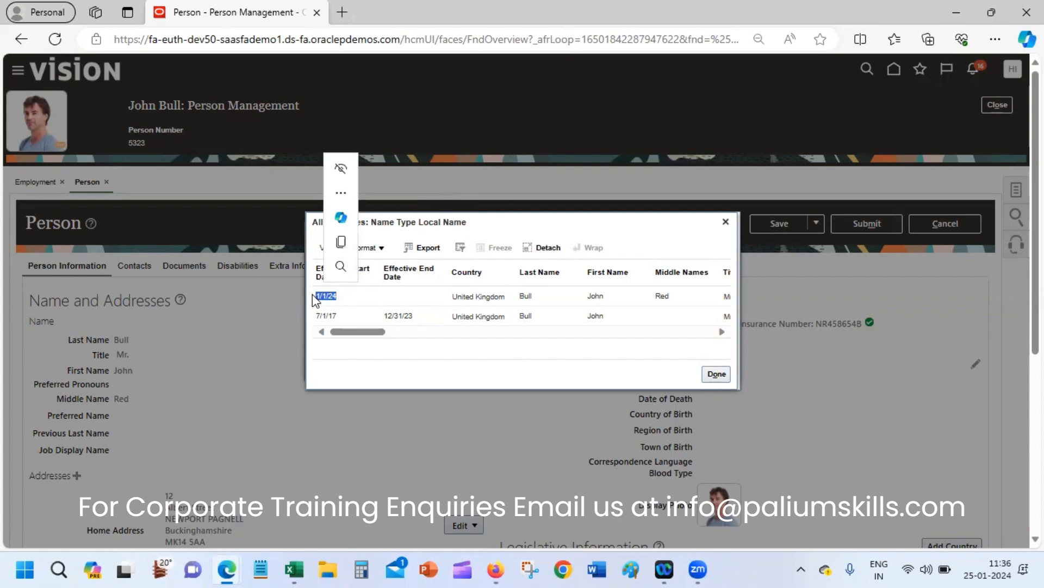
left_click(601, 315)
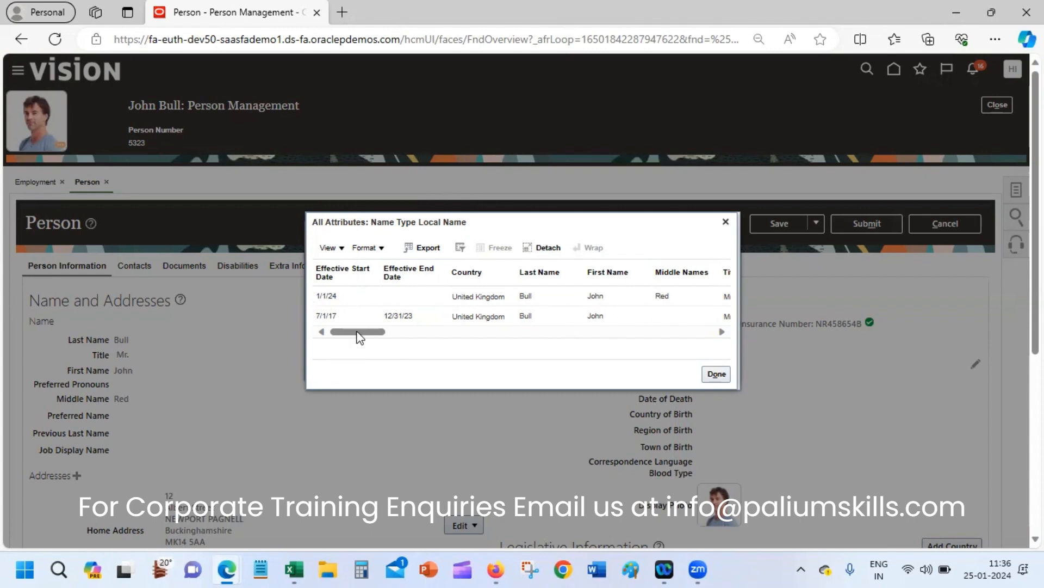
left_click_drag(358, 333, 291, 344)
left_click(716, 375)
left_click(714, 366)
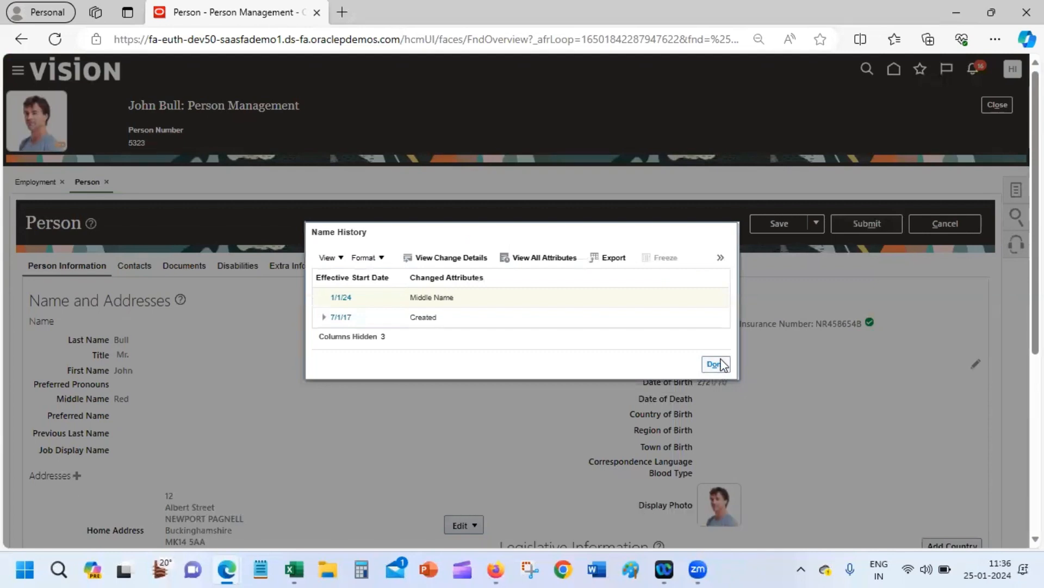